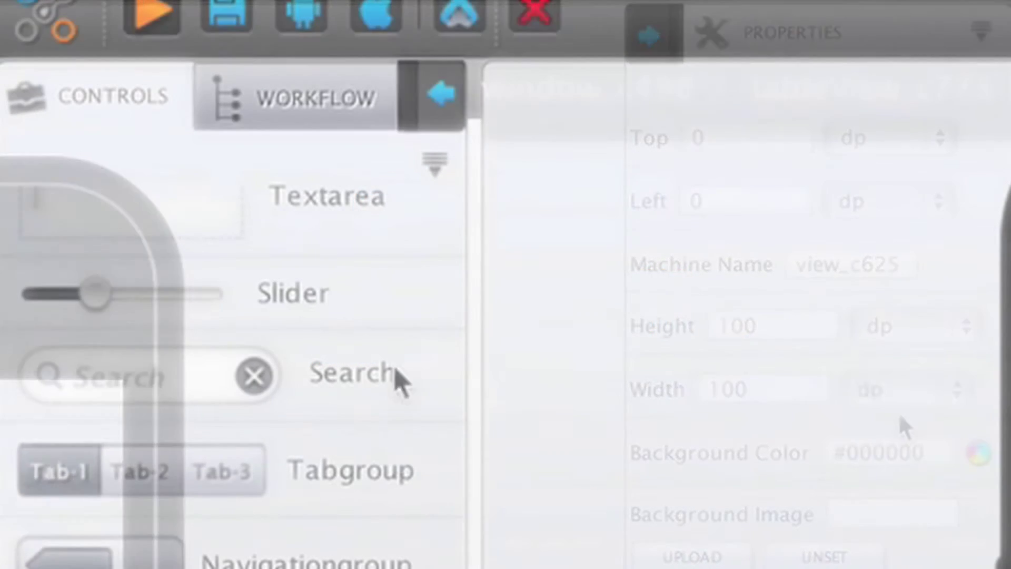
# Step: Choose an event action for the searchButton and review the request parameter's value options
pyautogui.click(279, 110)
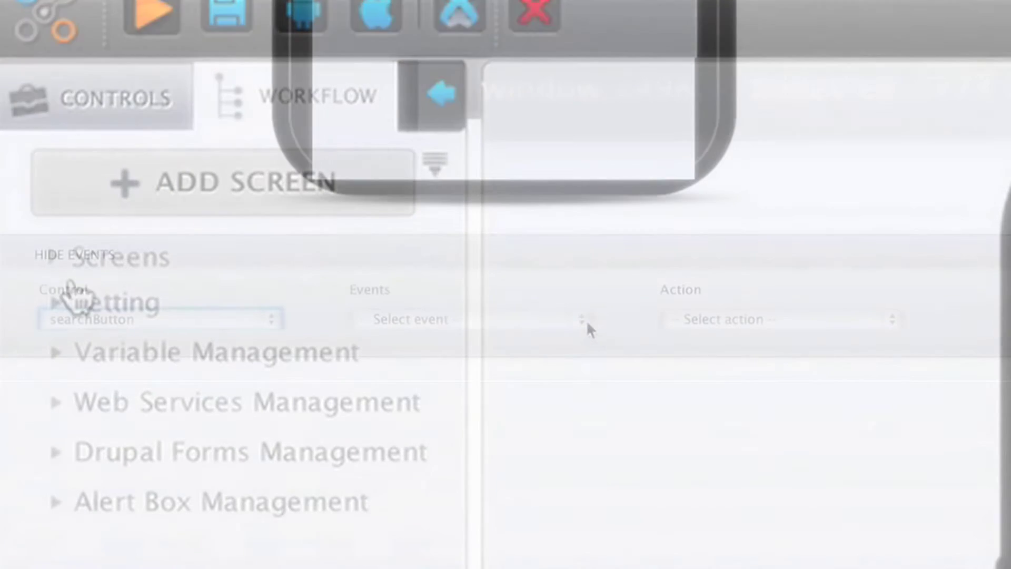
pyautogui.click(584, 320)
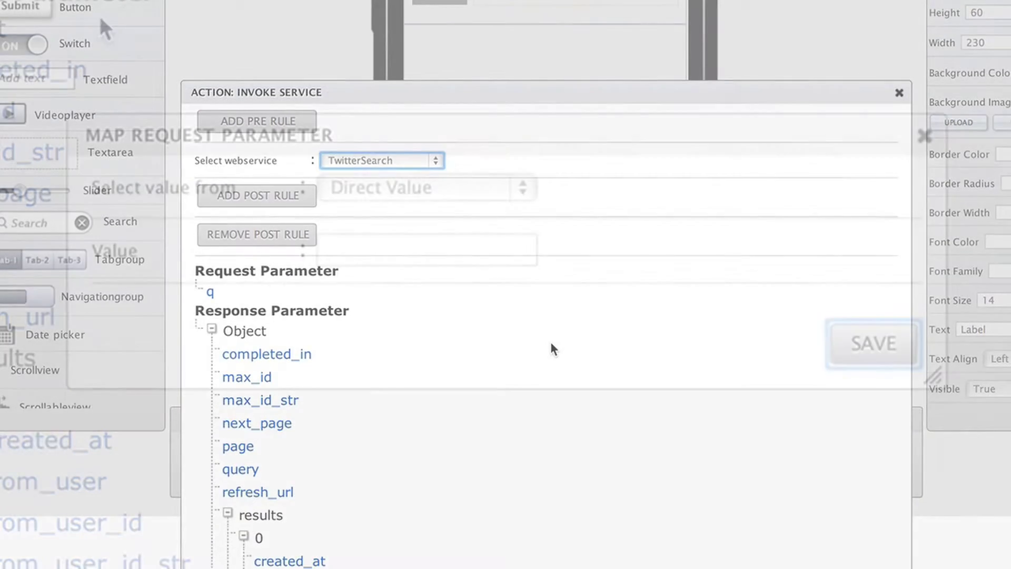
pyautogui.click(521, 188)
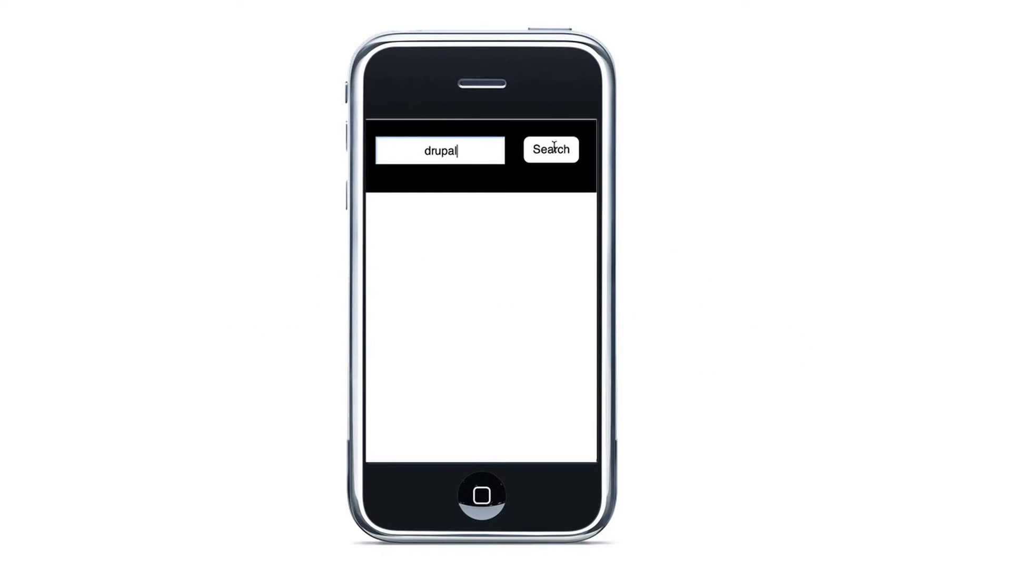
# Step: Search for drupal in the emulator and scroll through the returned tweets
pyautogui.click(549, 150)
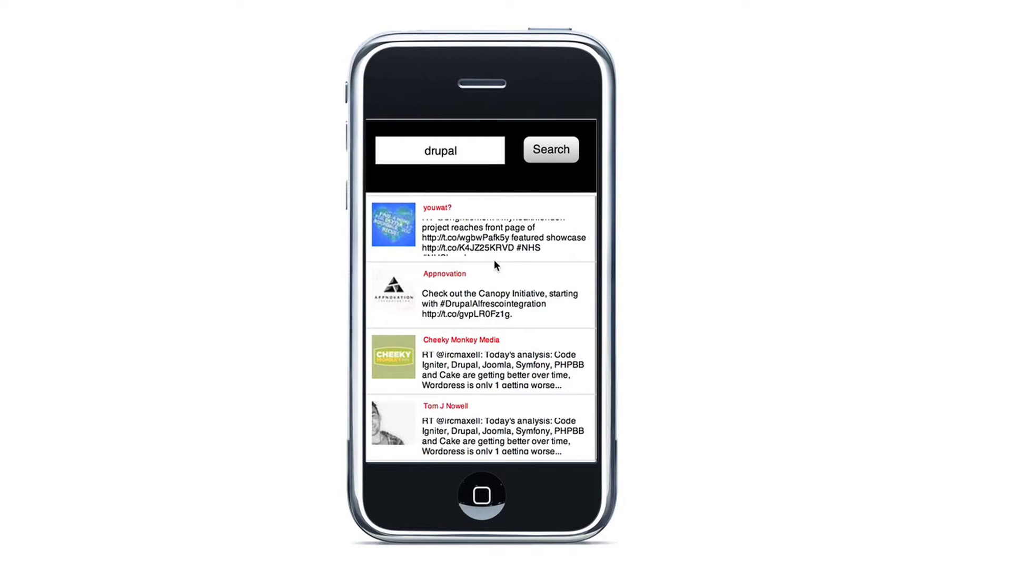
pyautogui.scroll(-5, 494, 260)
pyautogui.scroll(-3, 500, 331)
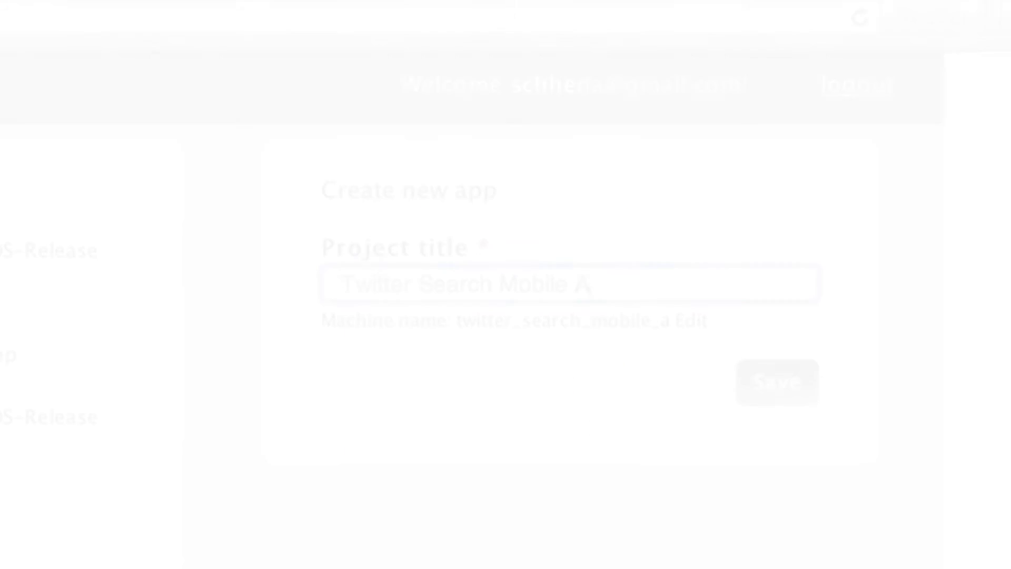
# Step: Save the 'Twitter Search Mobile Application' project with window_c498 as its start screen
pyautogui.write('pplicatio')
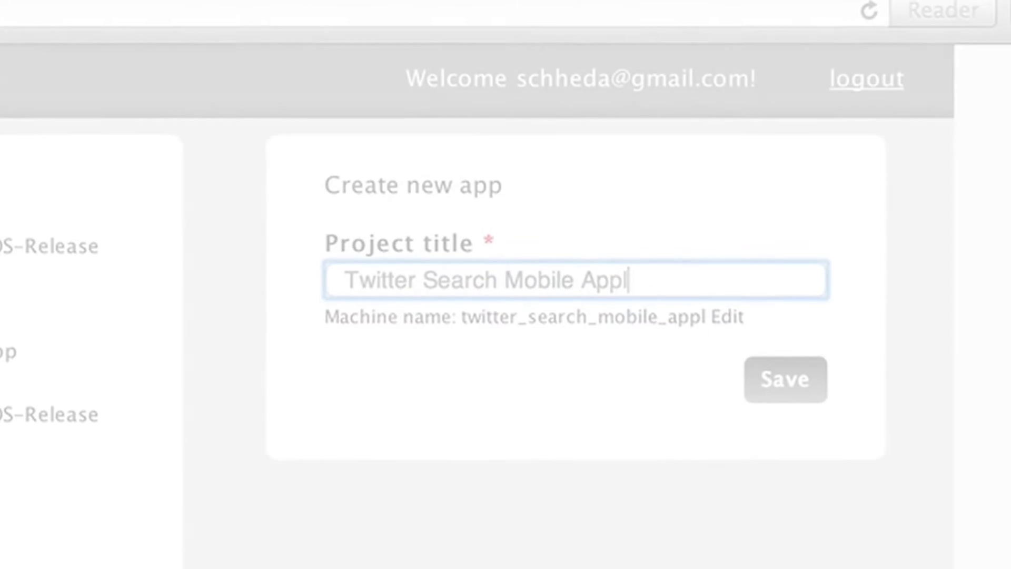
pyautogui.write('n')
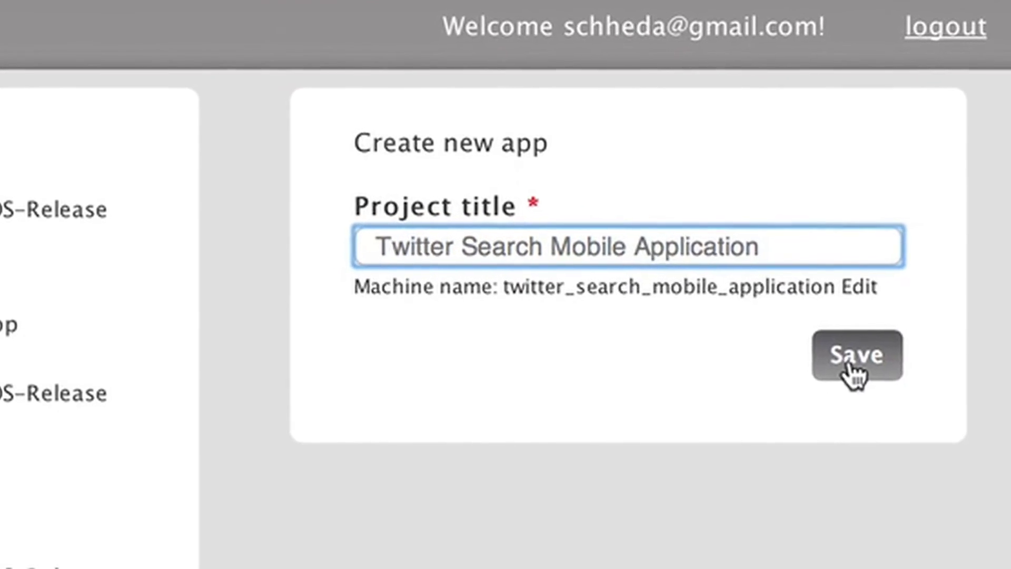
pyautogui.click(843, 369)
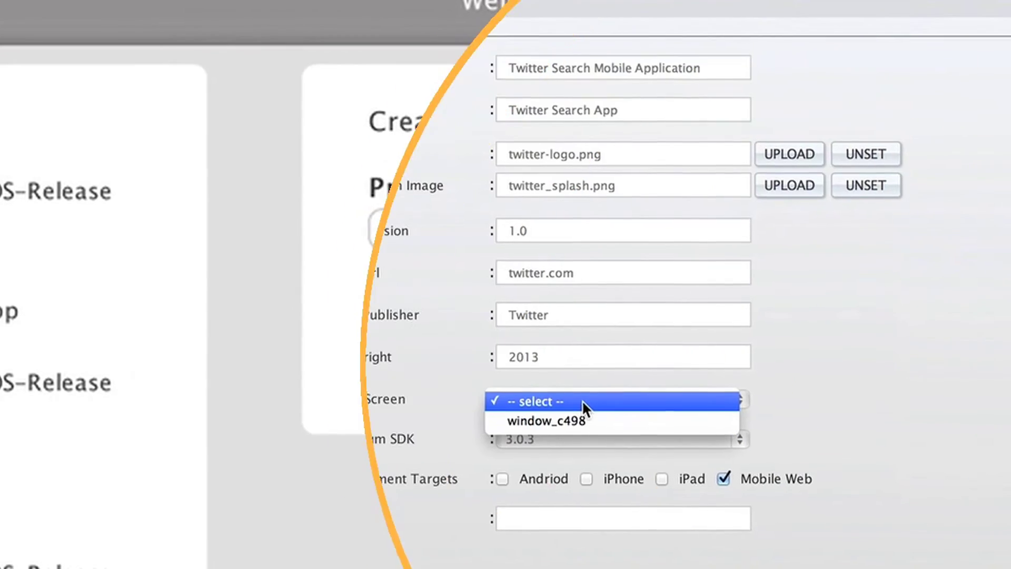
pyautogui.click(571, 418)
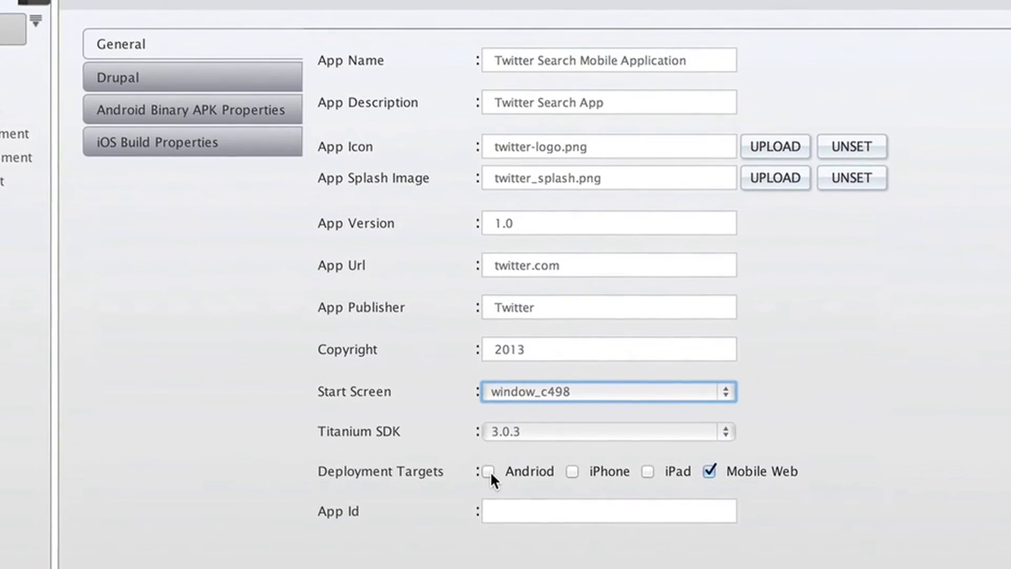
# Step: Target Android, iPhone and iPad, and begin the App Id with 'com'
pyautogui.click(492, 473)
pyautogui.click(562, 467)
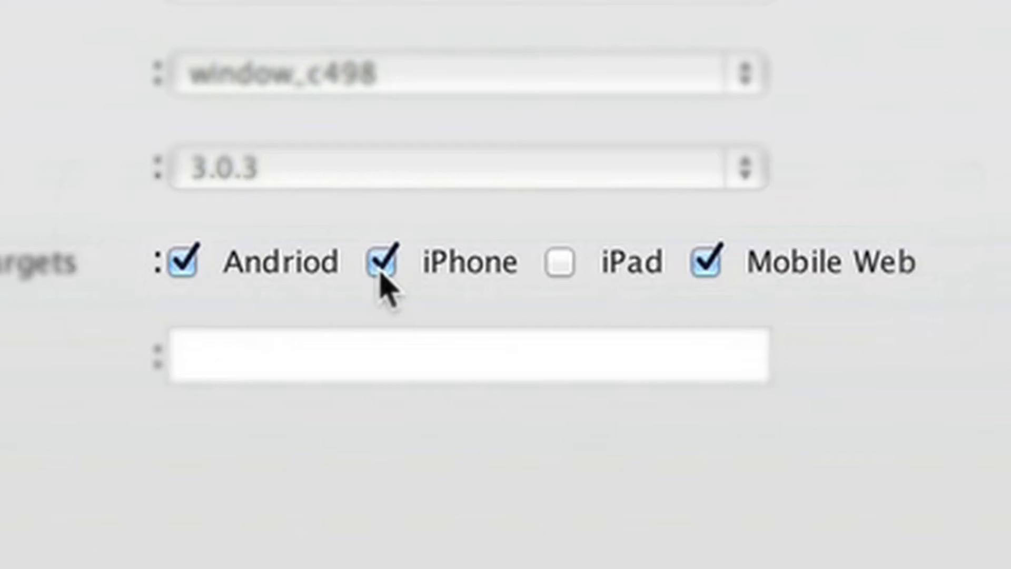
pyautogui.click(637, 467)
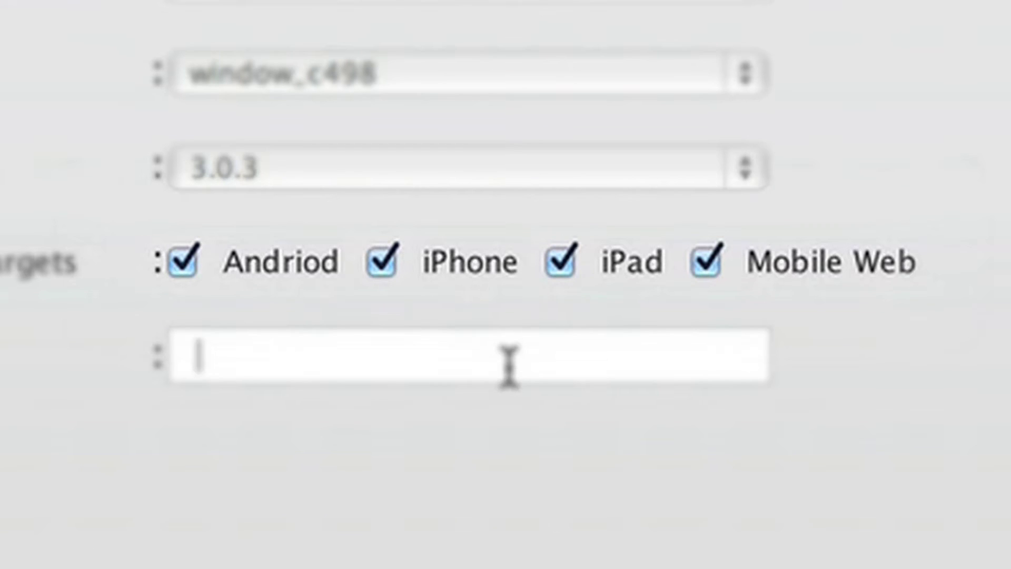
pyautogui.write('com')
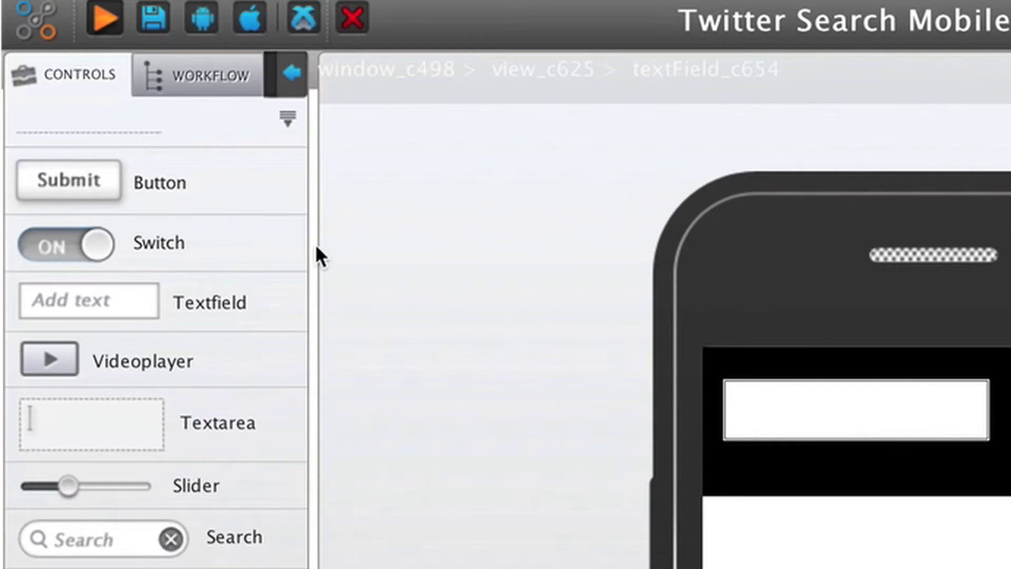
# Step: Drop a button beside the phone's text field and retitle it 'Search'
pyautogui.moveTo(91, 182); pyautogui.dragTo(1010, 412)
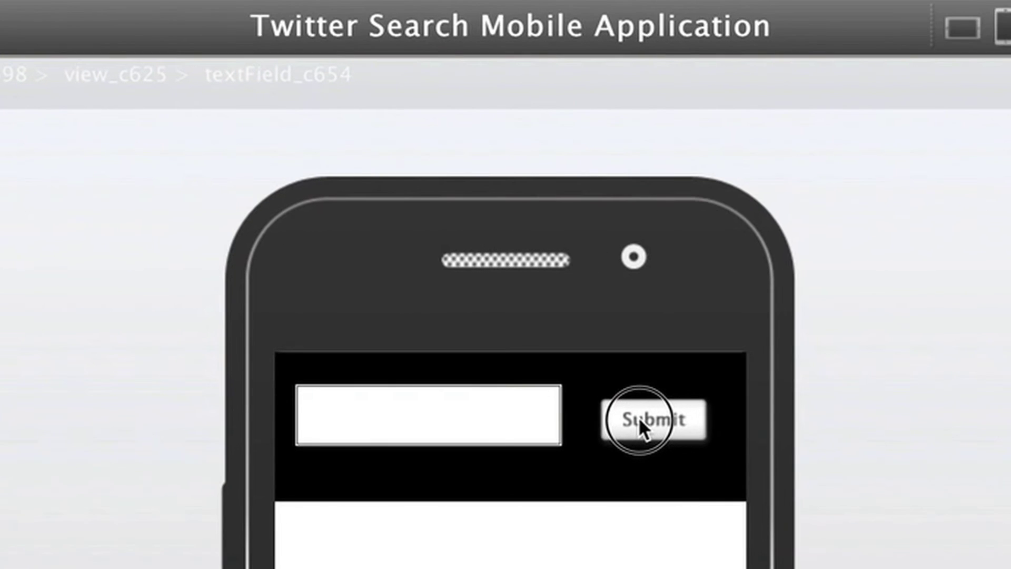
pyautogui.moveTo(639, 416); pyautogui.dragTo(642, 413)
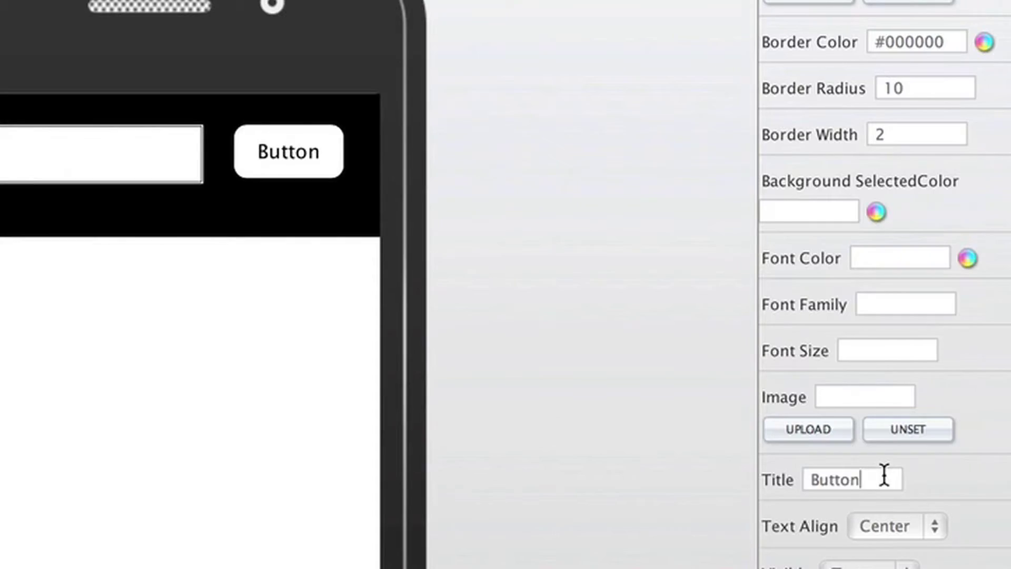
pyautogui.doubleClick(833, 478)
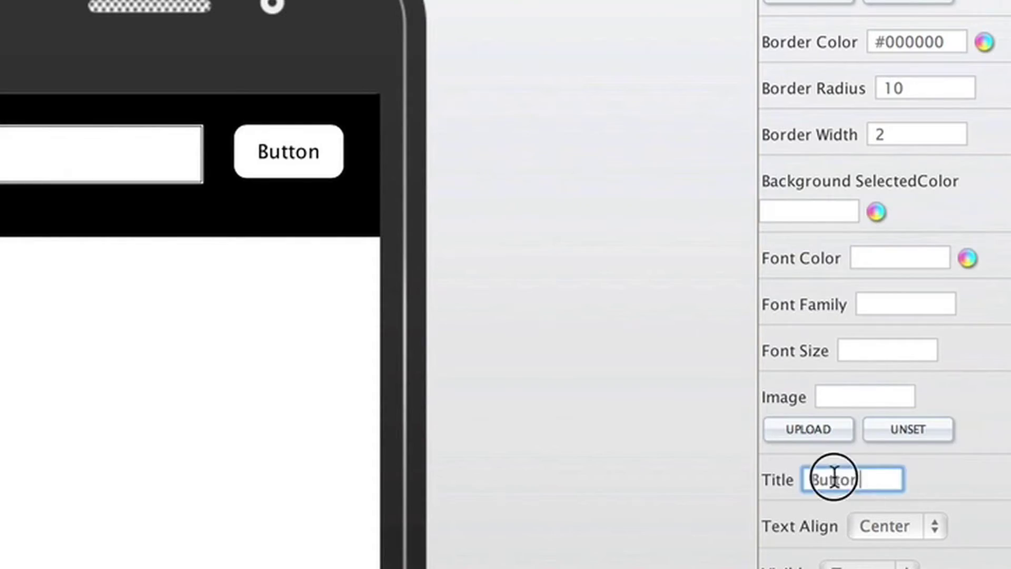
pyautogui.write('Search')
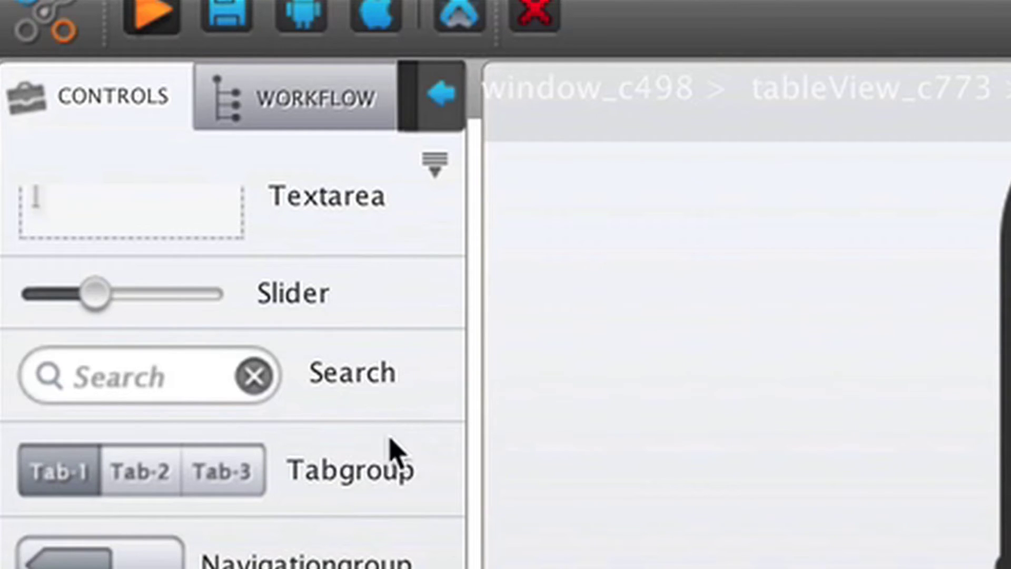
pyautogui.click(282, 118)
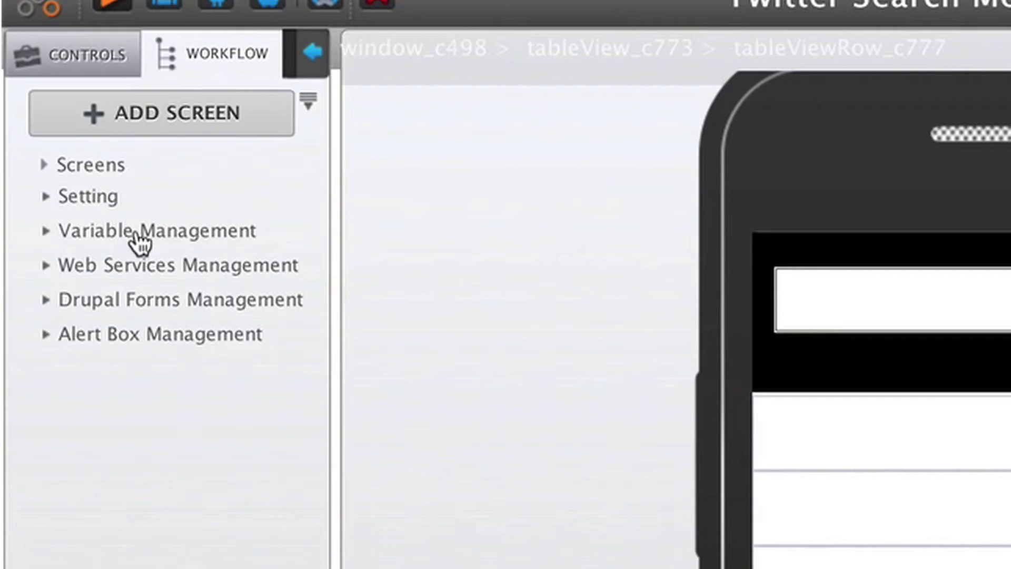
# Step: Expand the Screens tree to list each screen and its elements
pyautogui.click(47, 167)
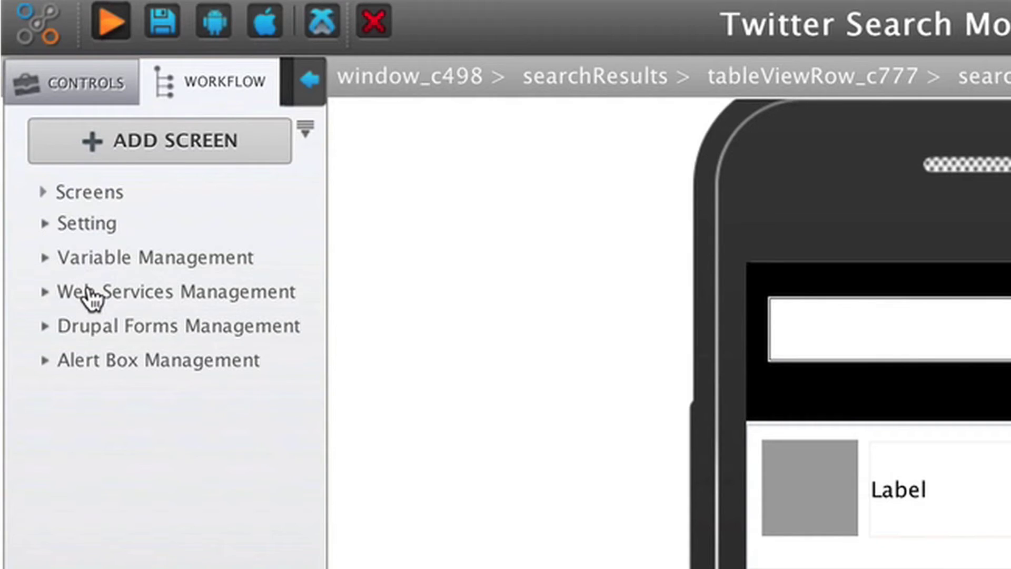
# Step: Add a new web service with request parameter key q and default value nba
pyautogui.click(92, 298)
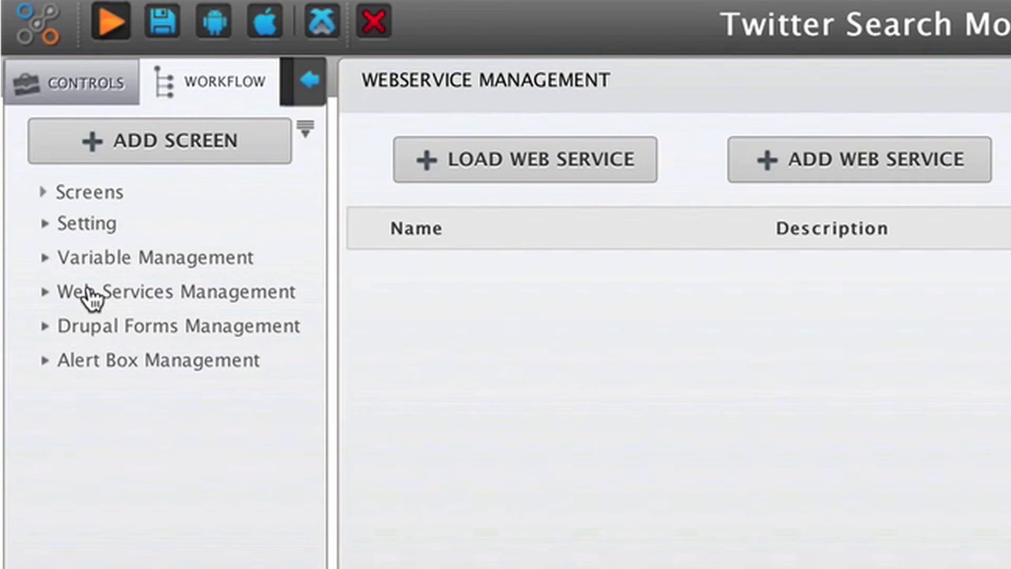
pyautogui.click(905, 168)
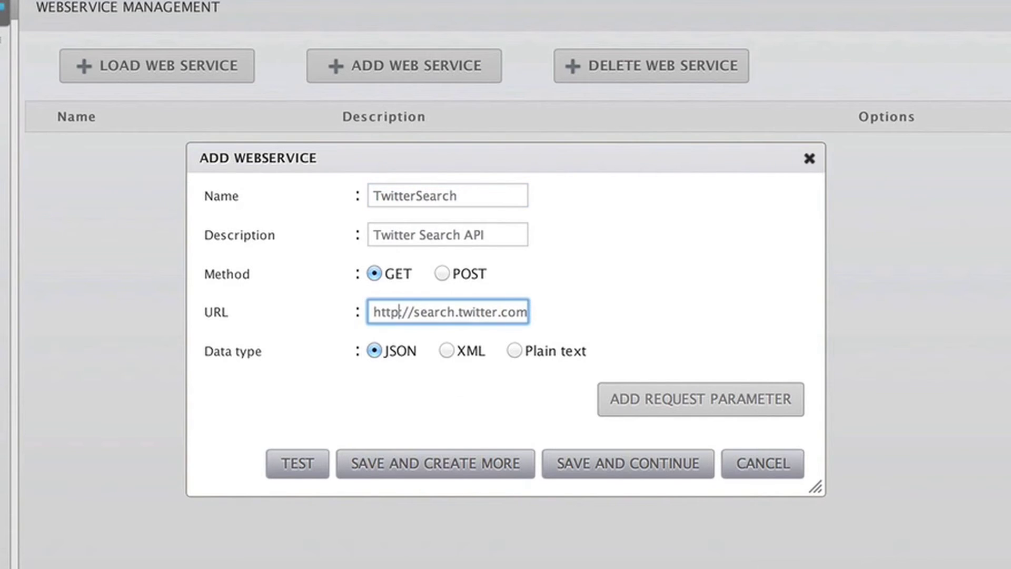
pyautogui.click(665, 401)
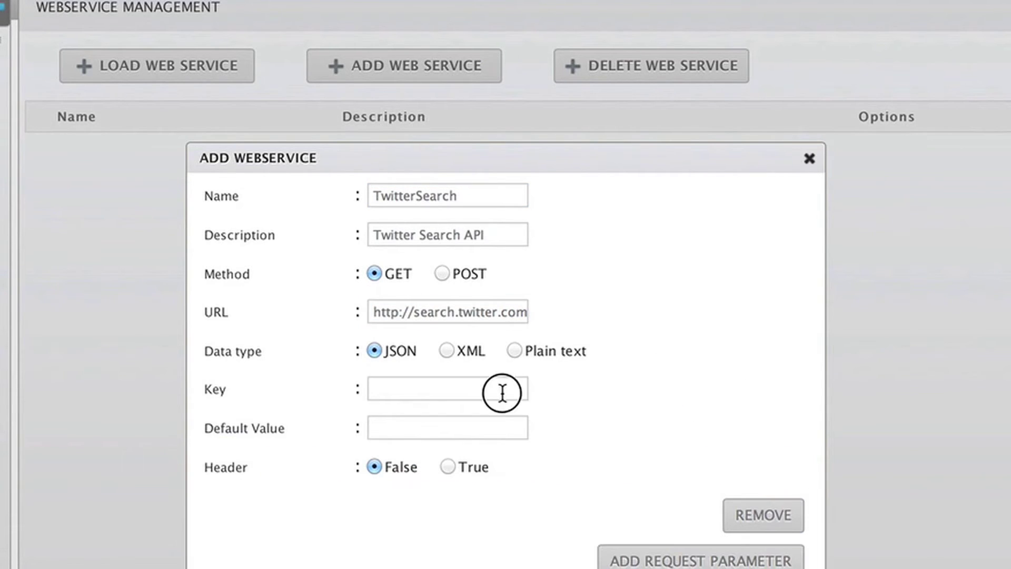
pyautogui.click(502, 392)
pyautogui.write('q')
pyautogui.click(501, 437)
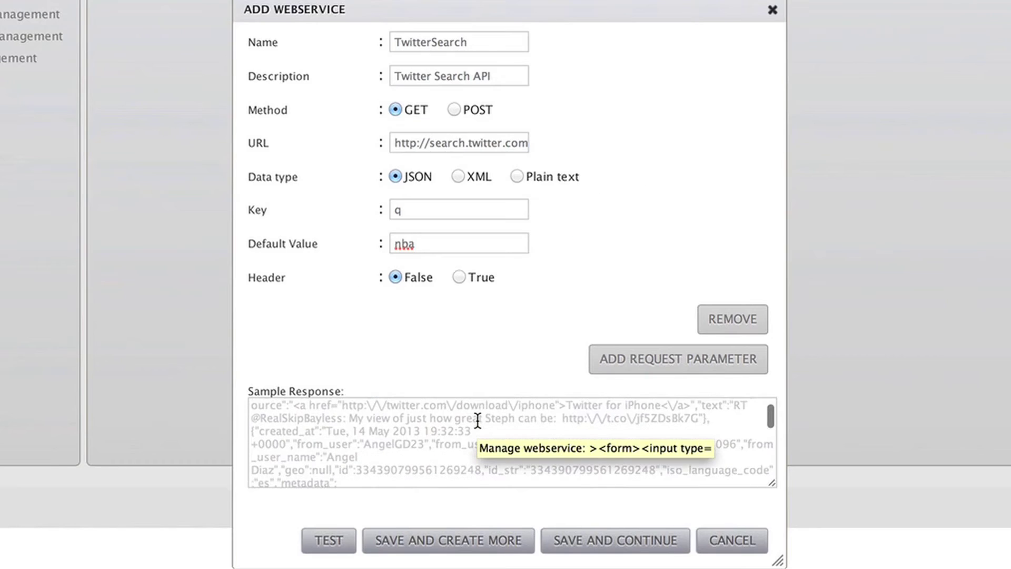
pyautogui.scroll(-3, 511, 419)
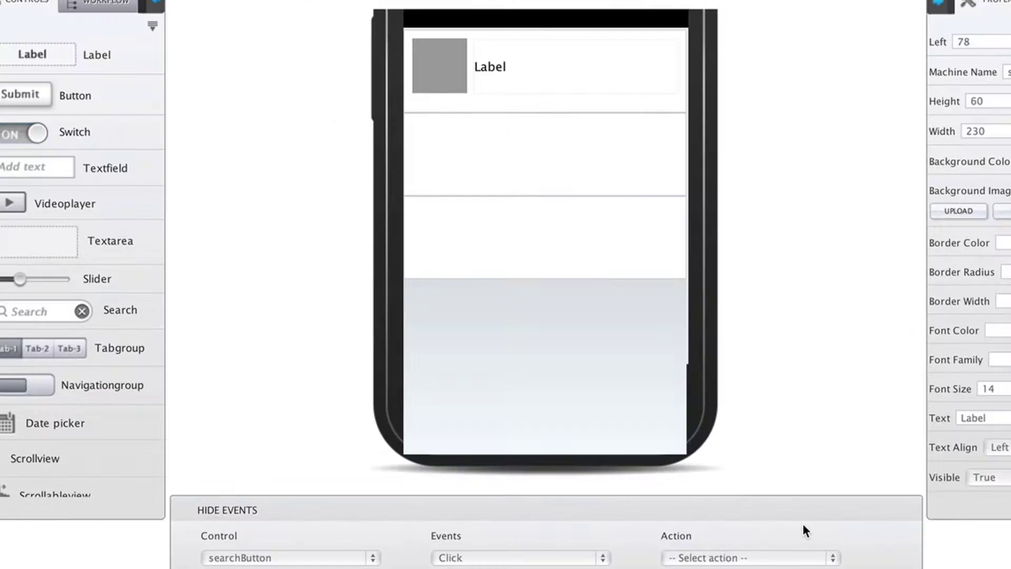
pyautogui.click(748, 556)
# Step: Set the invoke-service action to call the TwitterSearch web service
pyautogui.click(434, 250)
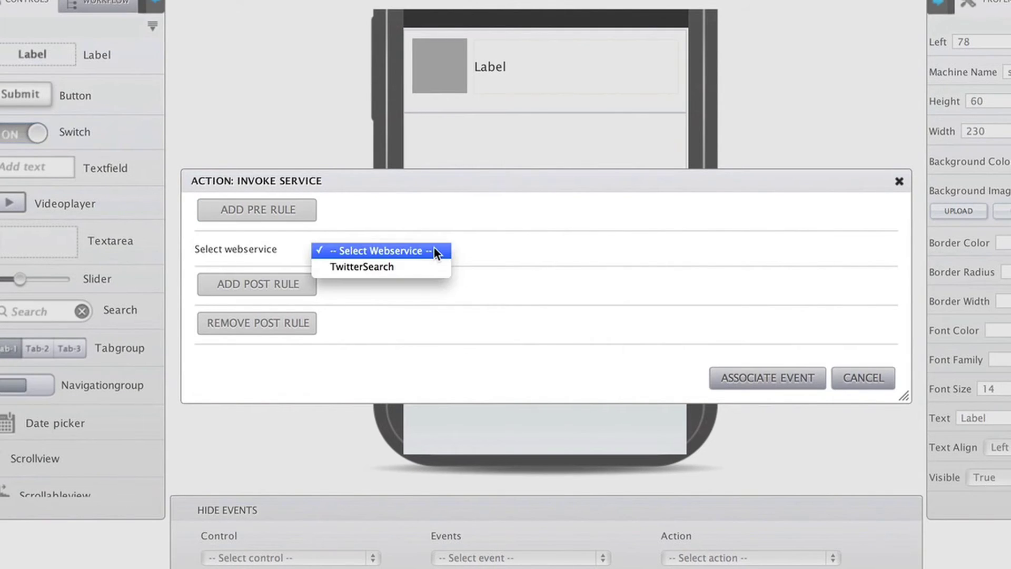
pyautogui.click(430, 266)
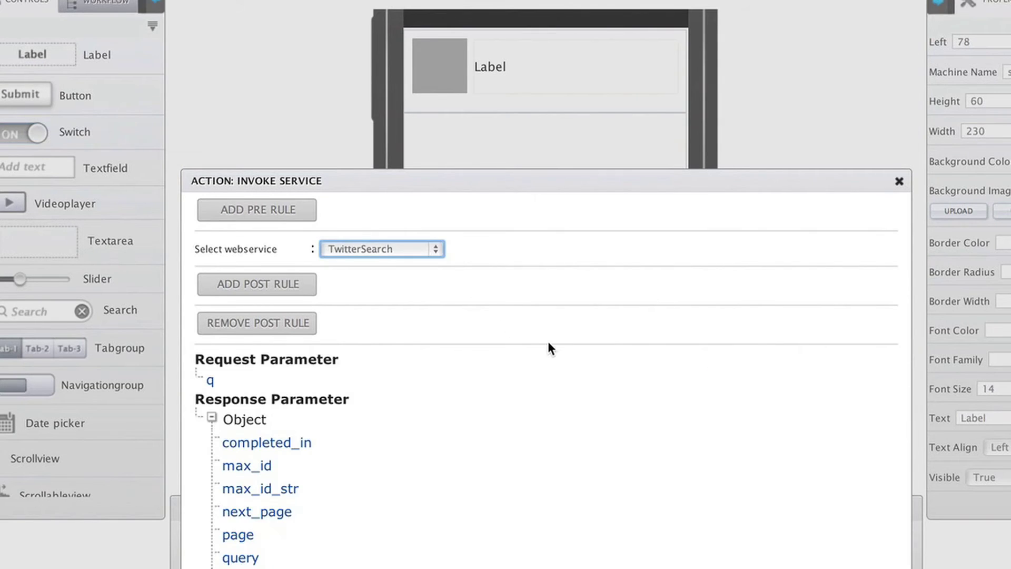
pyautogui.scroll(-5, 548, 342)
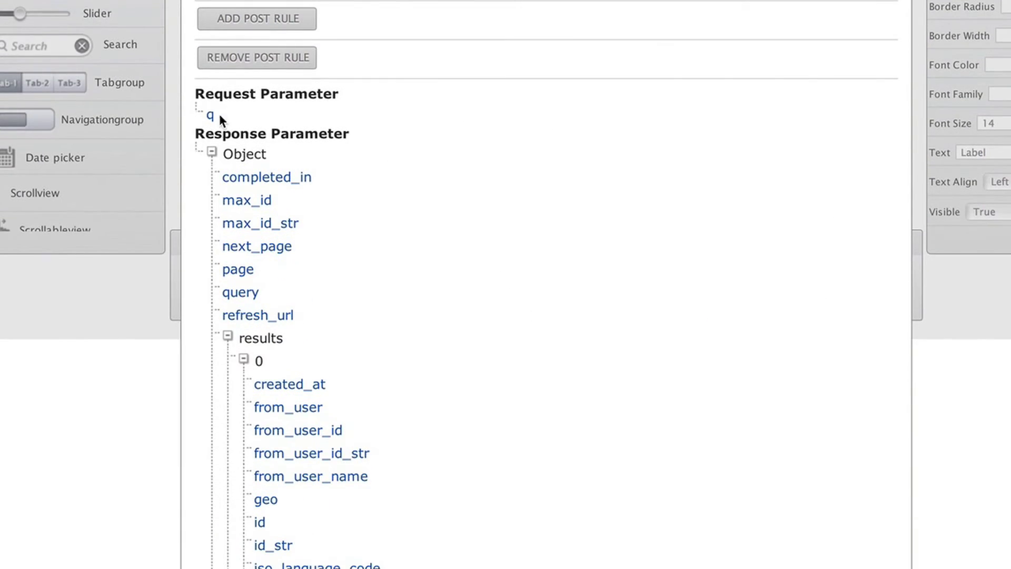
# Step: Map parameter q to the Value property of the searchTerm control
pyautogui.click(210, 115)
pyautogui.click(559, 240)
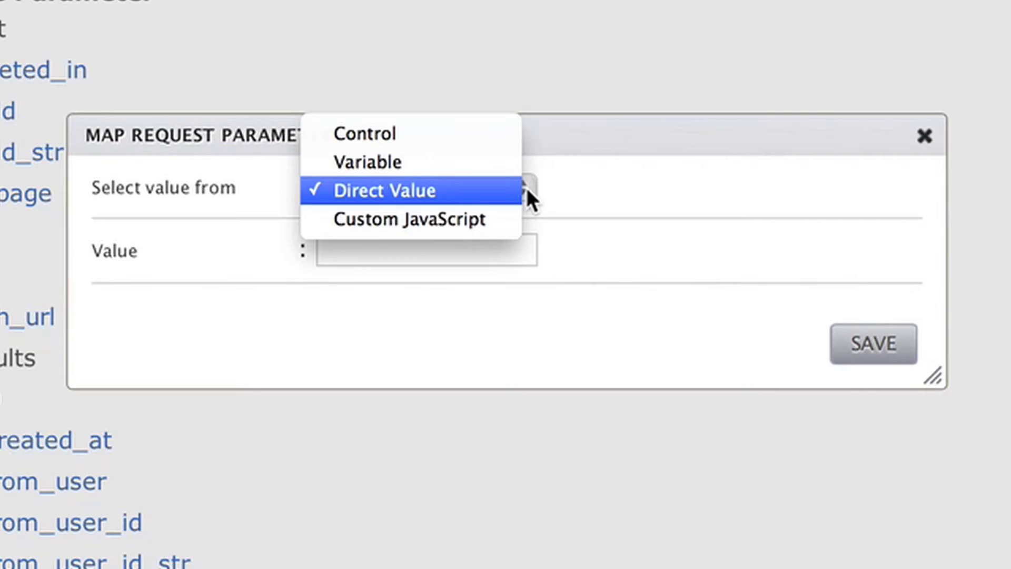
pyautogui.click(479, 139)
pyautogui.click(423, 250)
pyautogui.click(423, 279)
pyautogui.click(524, 315)
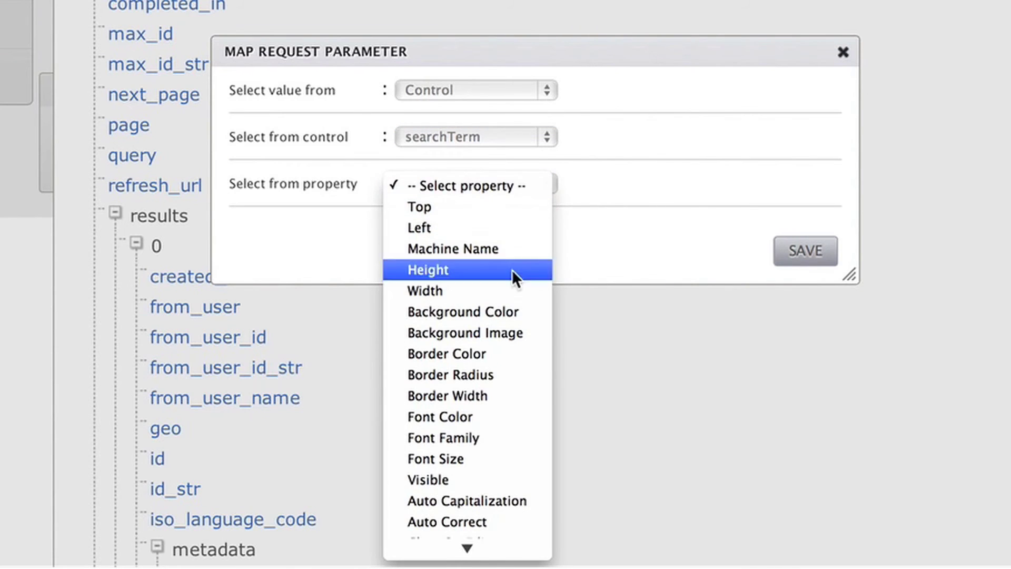
pyautogui.scroll(-5, 487, 444)
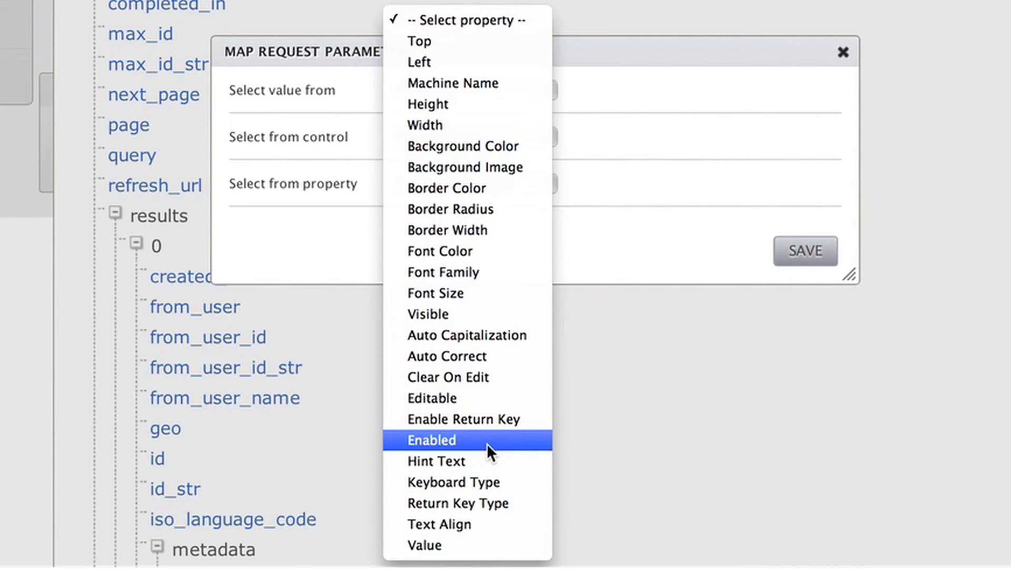
pyautogui.click(456, 545)
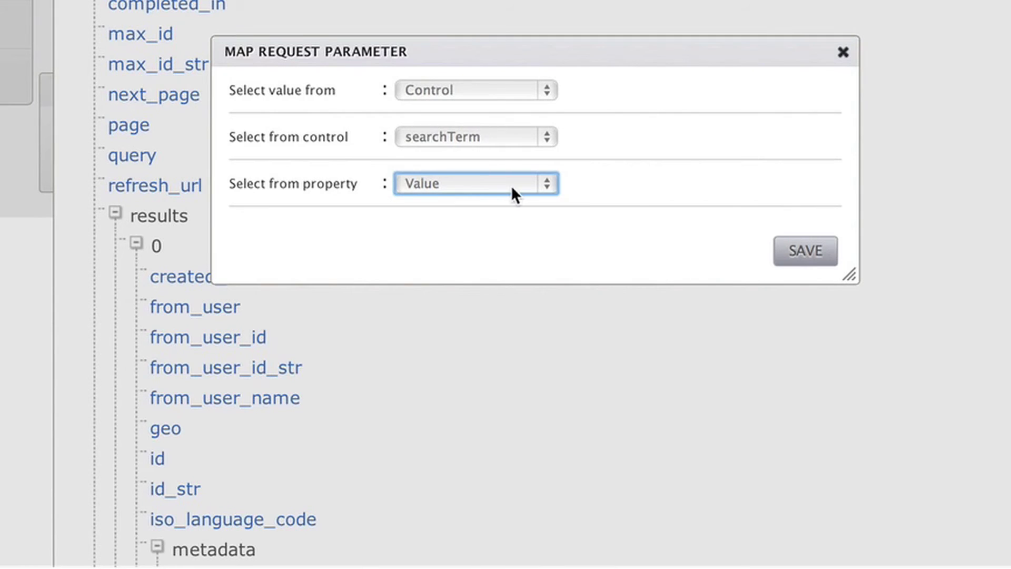
# Step: Save the mapping, preview the app, and search drupal to list matching tweets
pyautogui.click(806, 252)
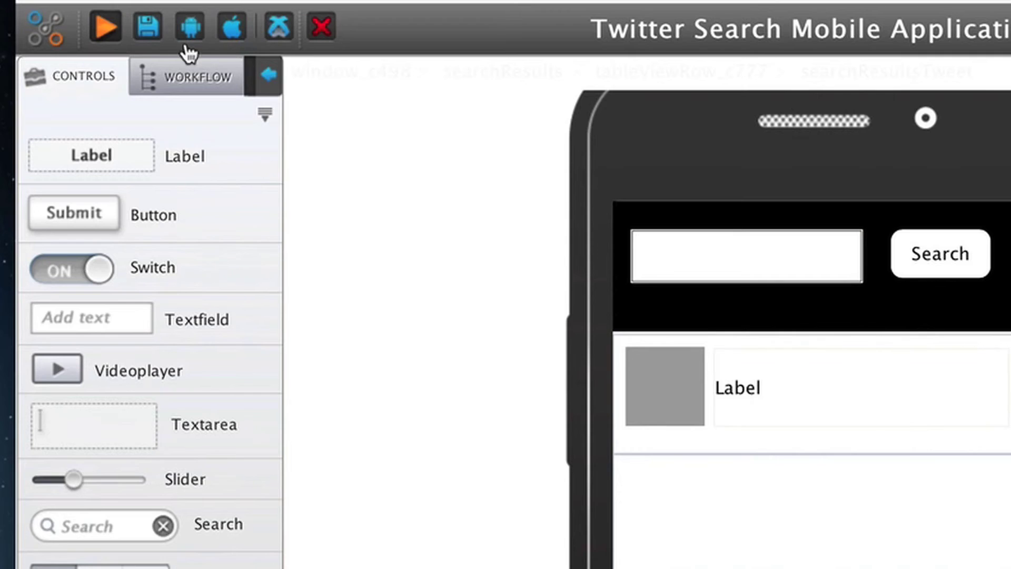
pyautogui.click(113, 22)
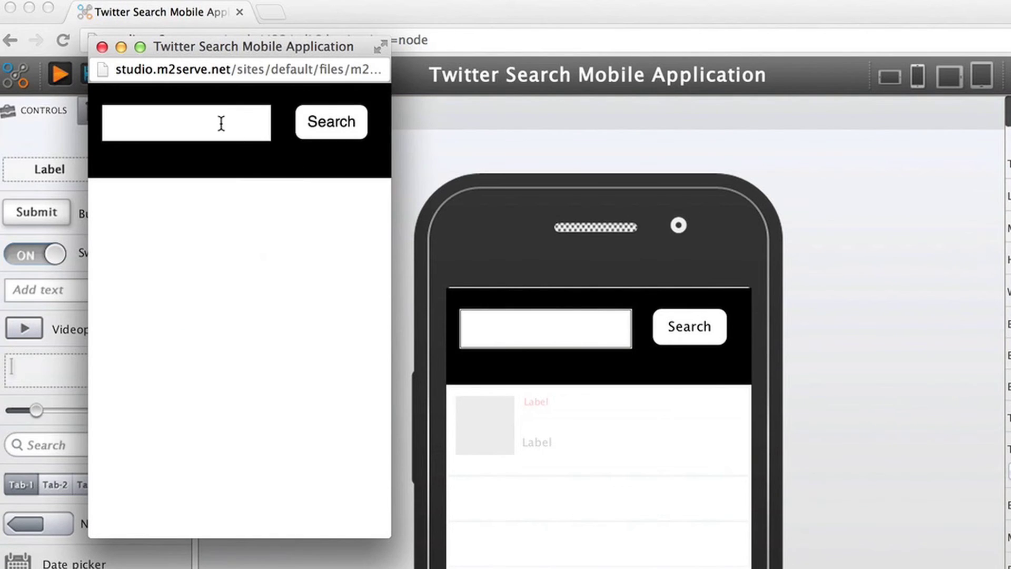
pyautogui.click(216, 119)
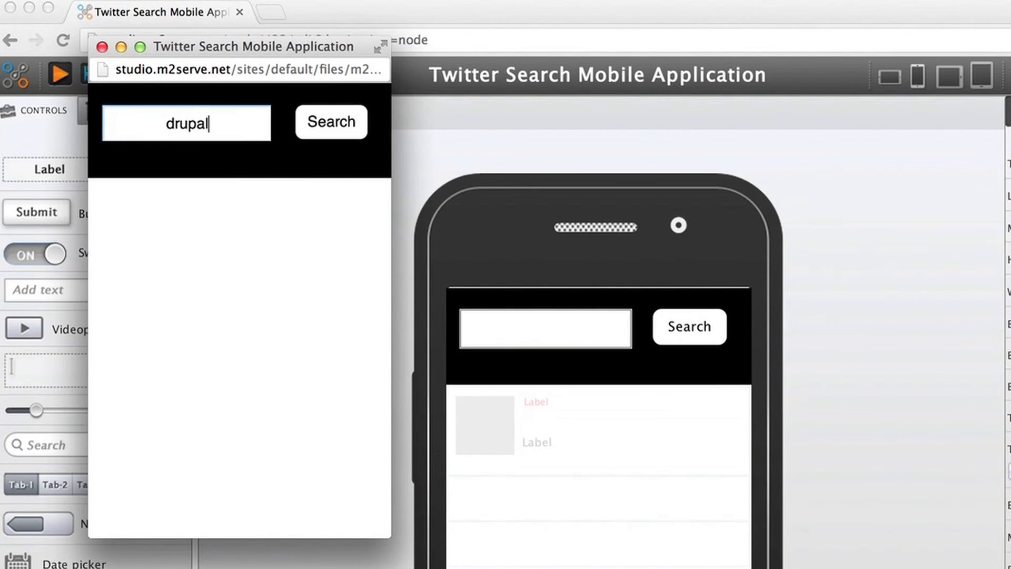
pyautogui.click(335, 118)
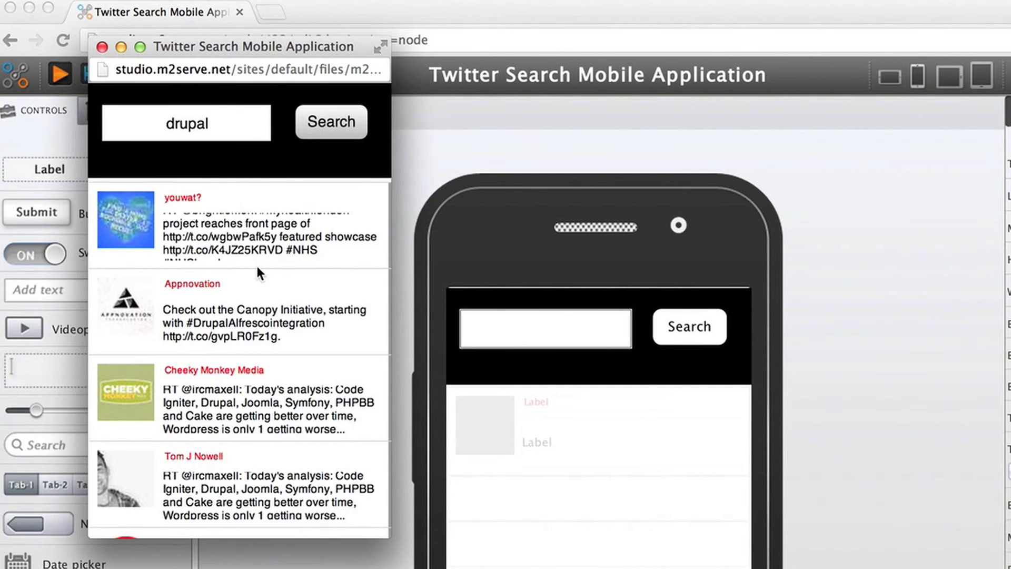
pyautogui.scroll(-5, 255, 263)
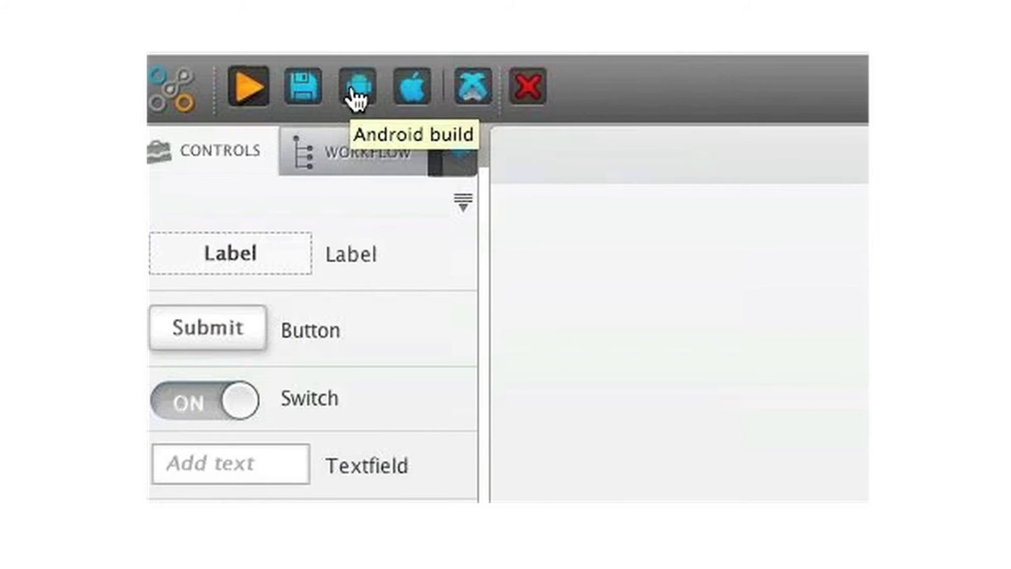
# Step: Show the iOS build options, set the view width to 100%, and return to Workflow
pyautogui.click(411, 87)
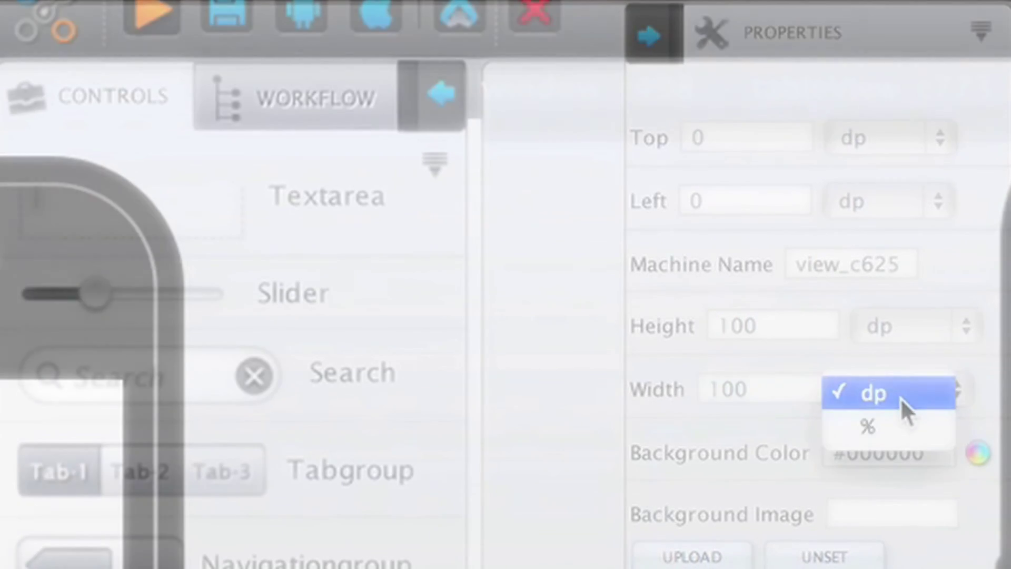
pyautogui.click(901, 422)
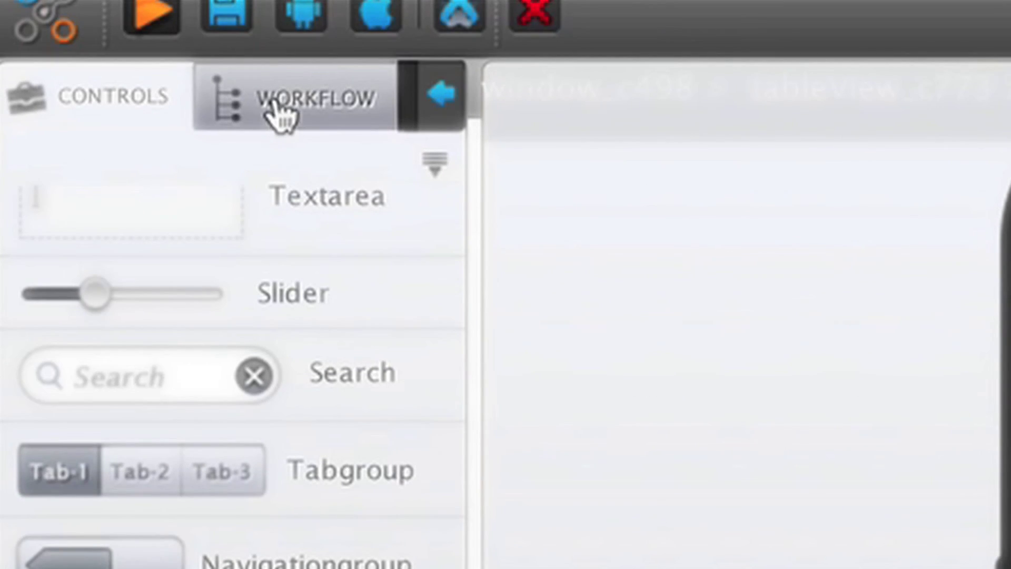
pyautogui.click(279, 114)
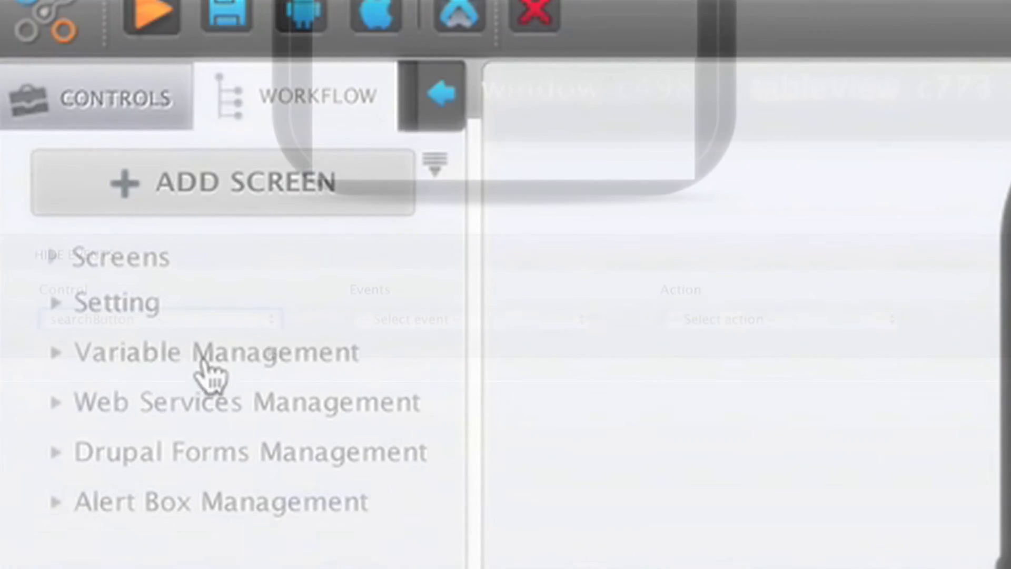